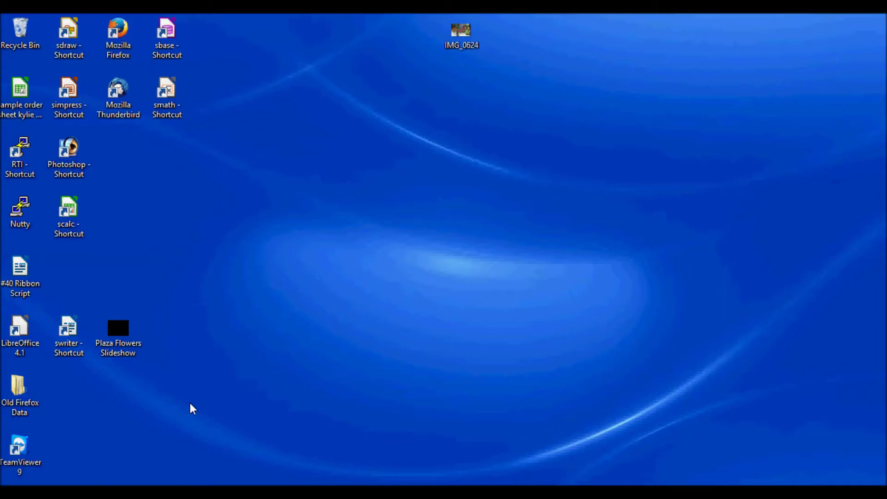
Launch LibreOffice 4.1 and start a blank Text Document in a maximized window.
left_click(29, 340)
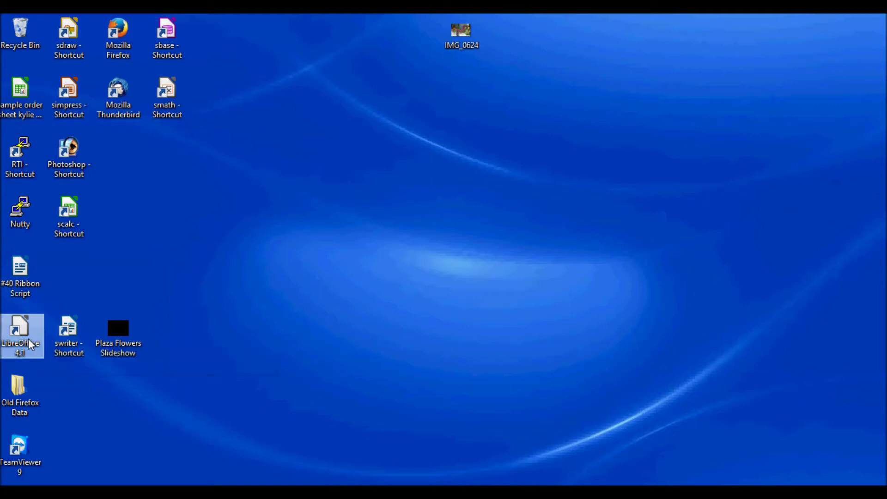
double_click(29, 345)
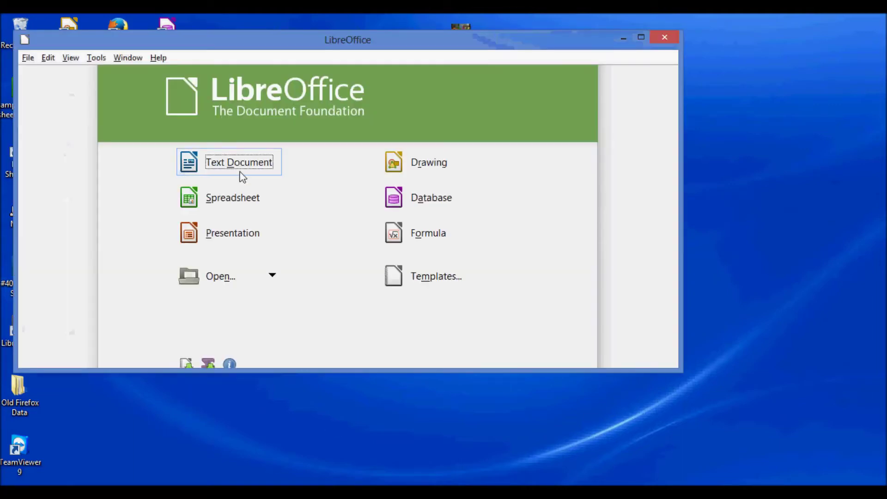
left_click(257, 173)
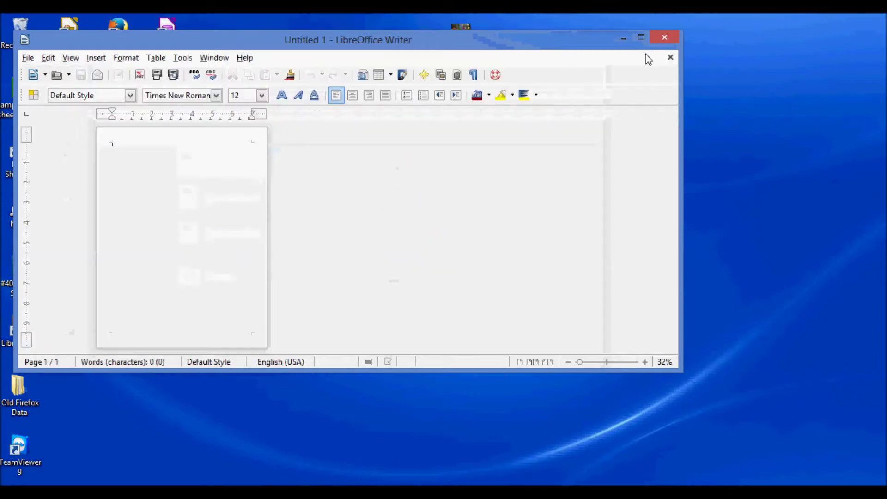
left_click(640, 36)
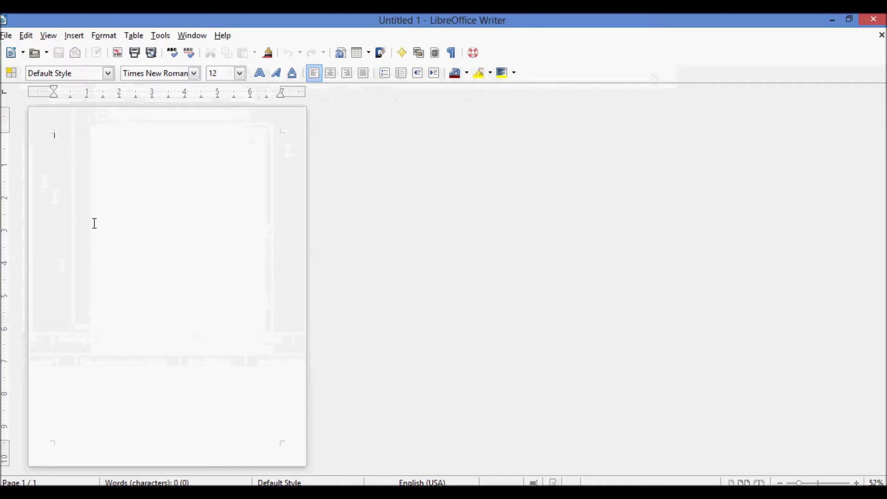
Browse the Format, View and File menus.
left_click(104, 35)
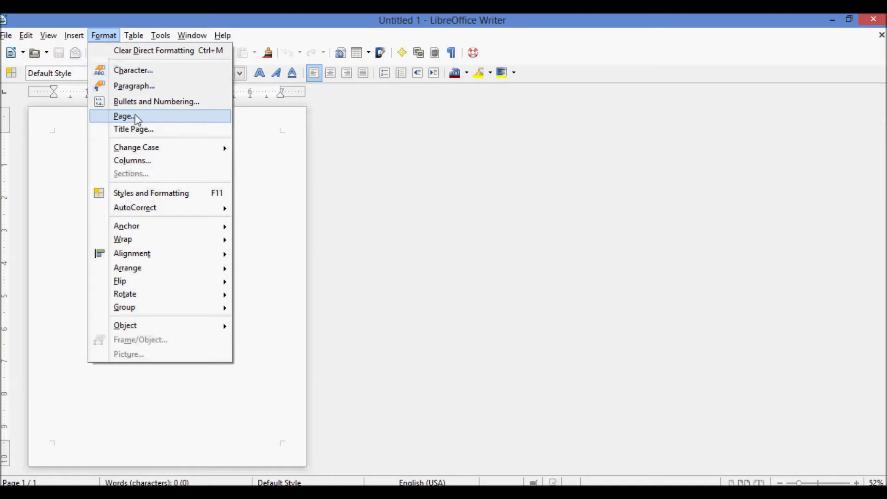
mouse_move(48, 35)
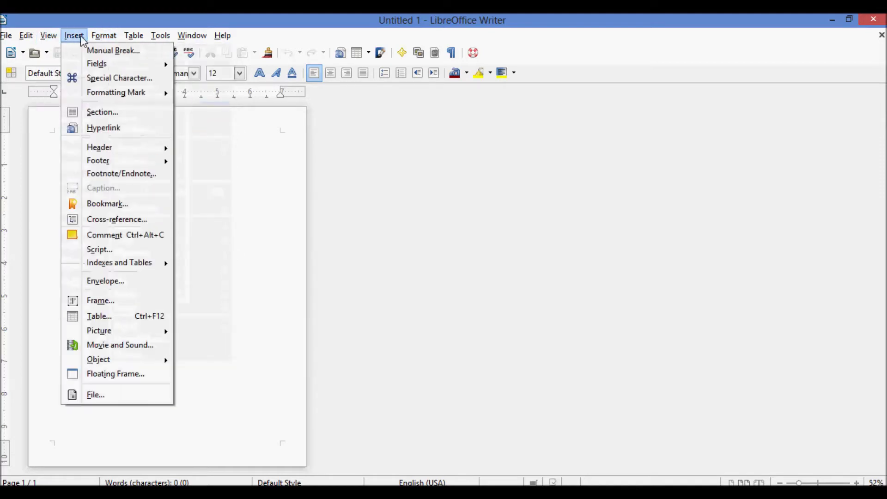
mouse_move(7, 37)
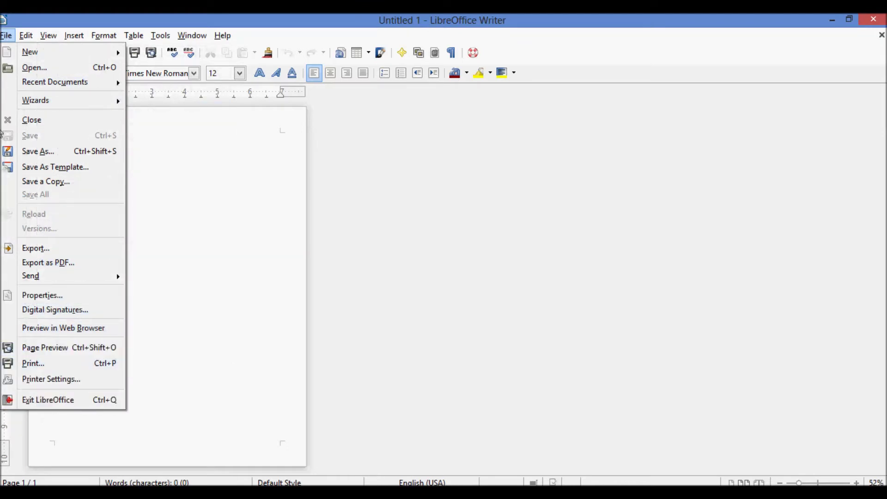
mouse_move(103, 37)
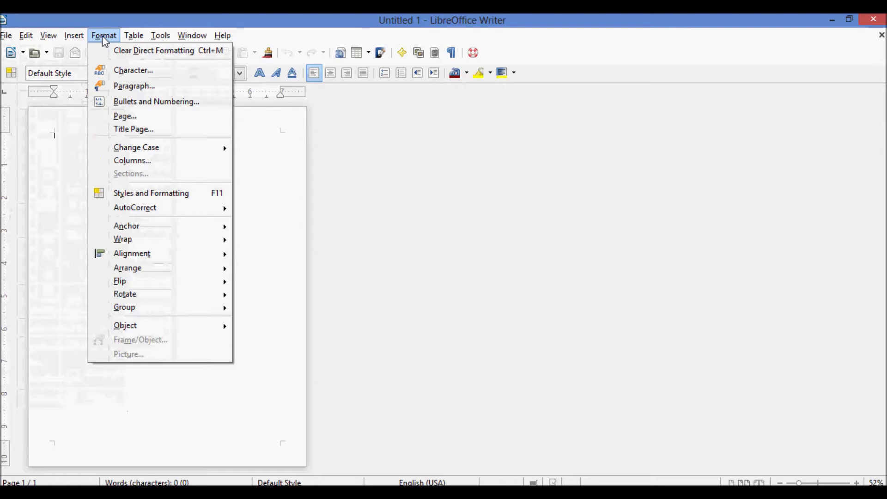
In Page settings, choose landscape with a User paper format 22 in wide by 2.75 in high.
left_click(139, 120)
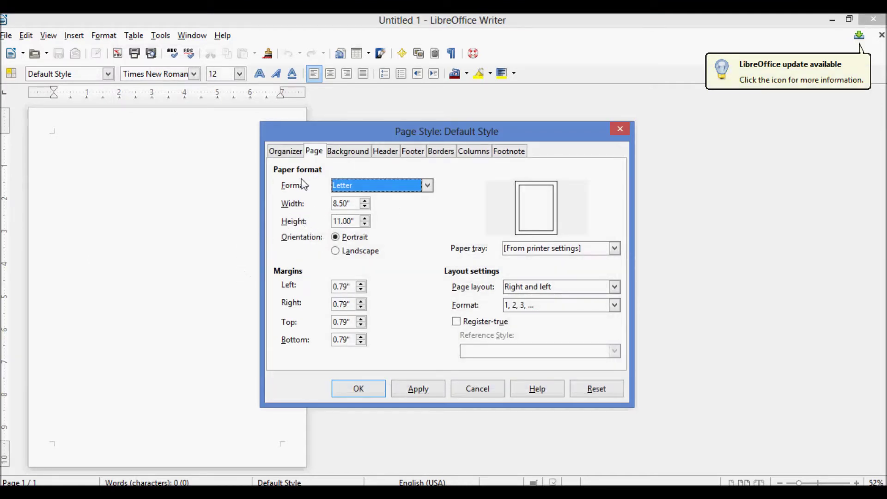
left_click(336, 252)
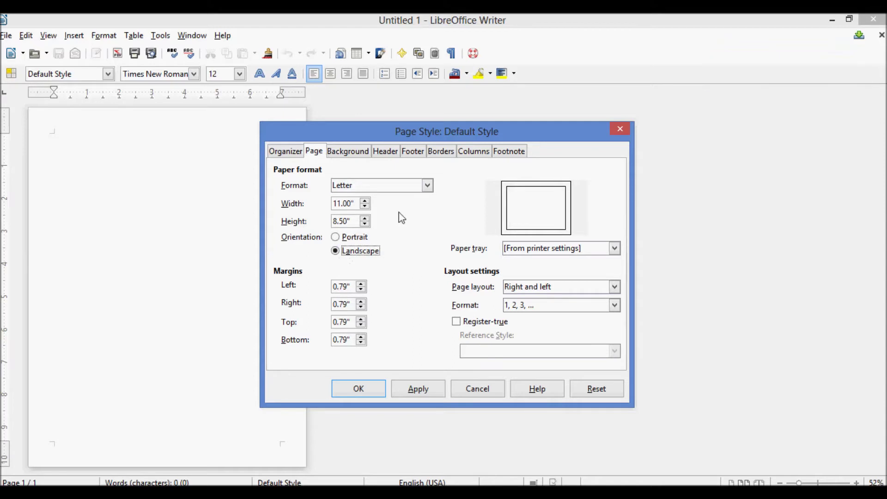
left_click(428, 186)
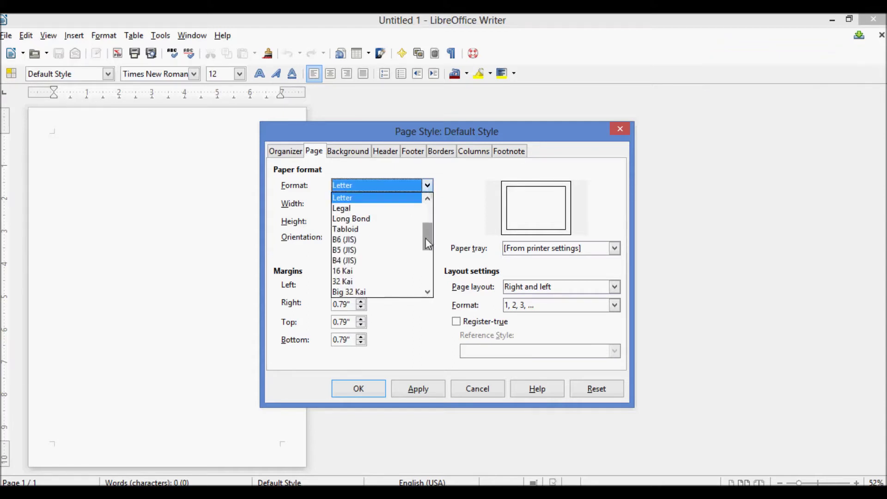
left_click_drag(432, 240, 406, 254)
left_click(387, 261)
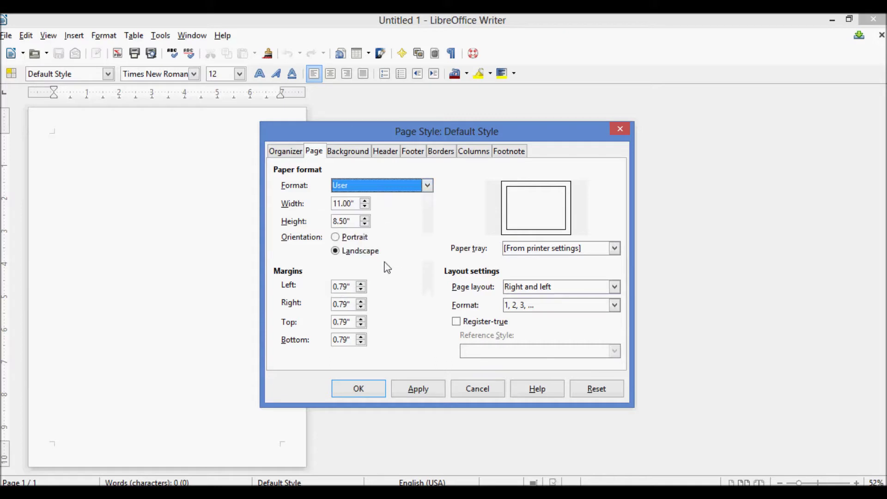
left_click(359, 207)
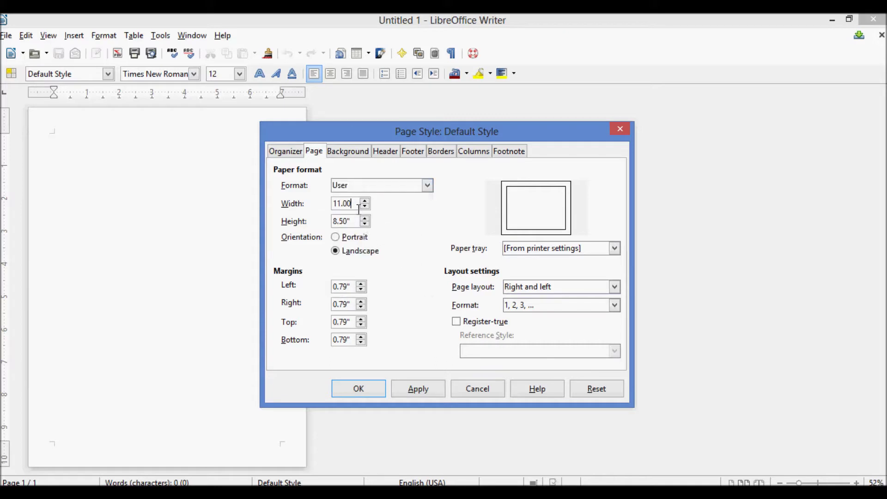
key("BackSpace")
key("BackSpace")
key("BackSpace")
key("BackSpace")
key("BackSpace")
key("BackSpace")
type("22")
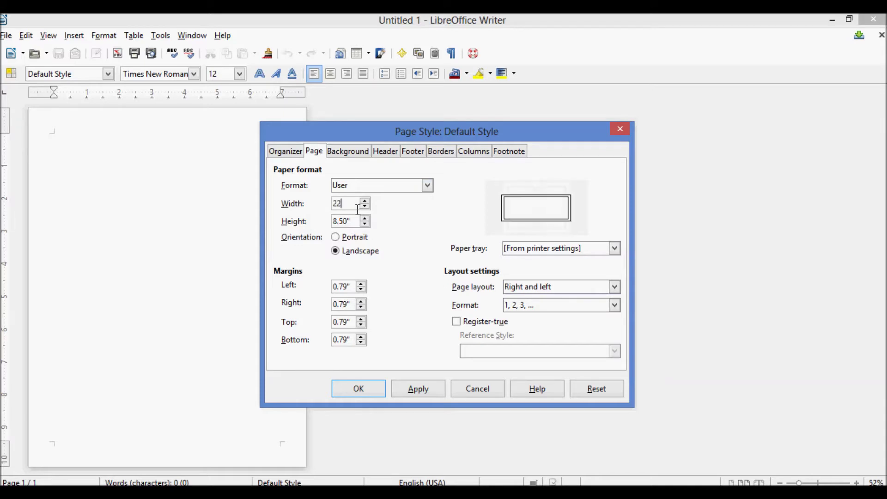
key("Tab")
type("2.75")
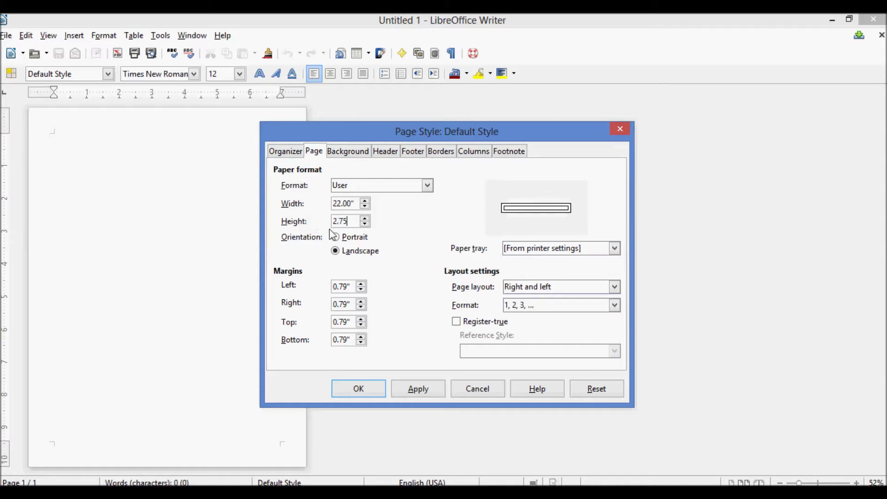
Set left and right margins to 0, top to 0.15 in, bottom to 0.1 in, and apply.
left_click(348, 287)
type("0")
left_click(351, 305)
type("0")
left_click(353, 320)
type(".15")
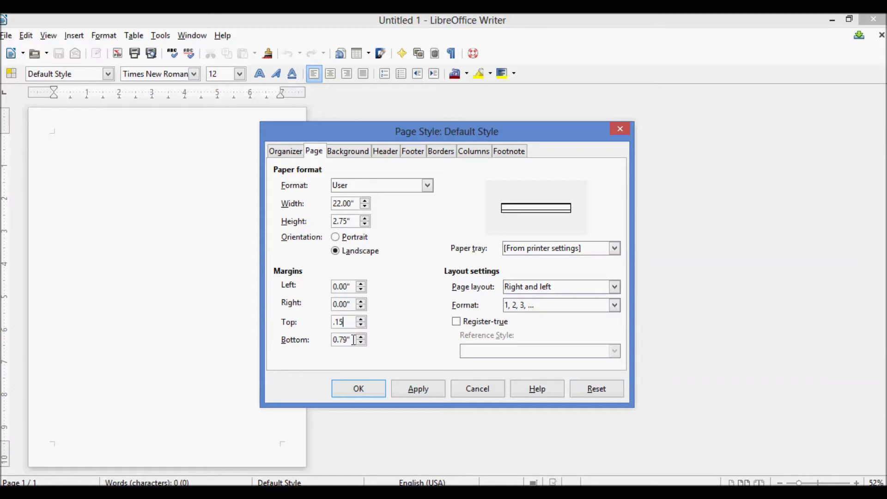
left_click(345, 339)
type(".1")
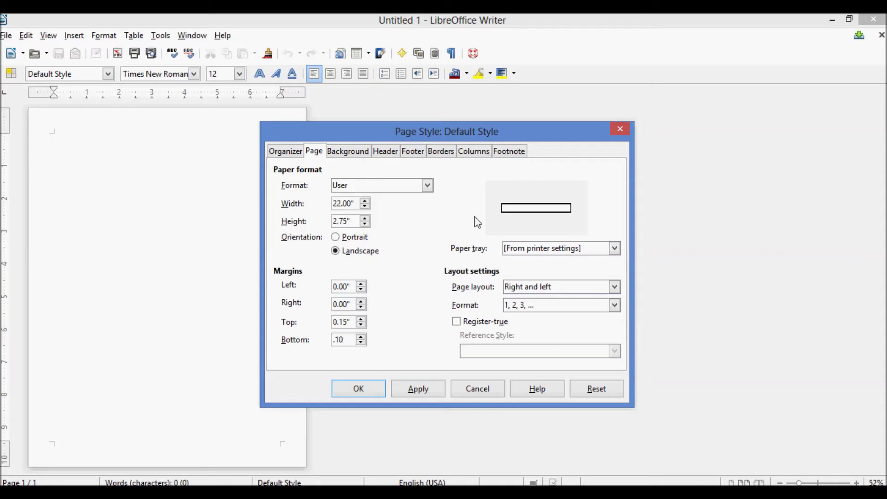
left_click(415, 390)
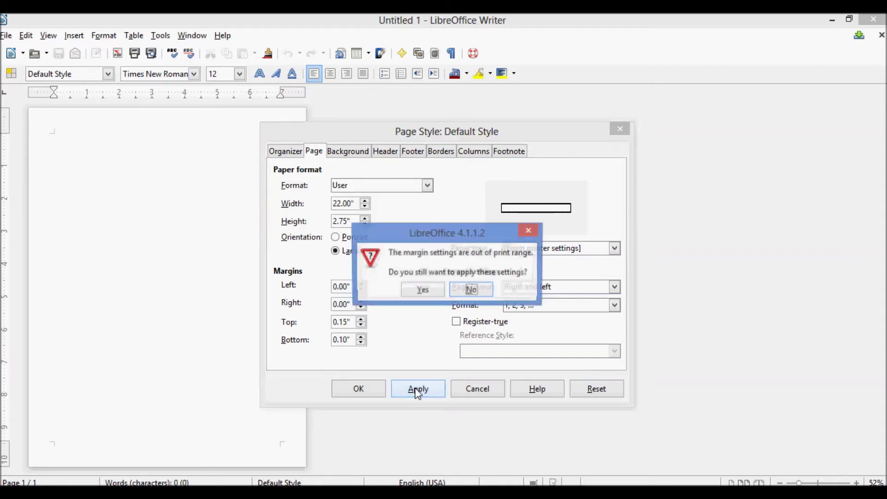
Accept the out-of-print-range margin warning and confirm the Page Style dialog with OK.
left_click(417, 291)
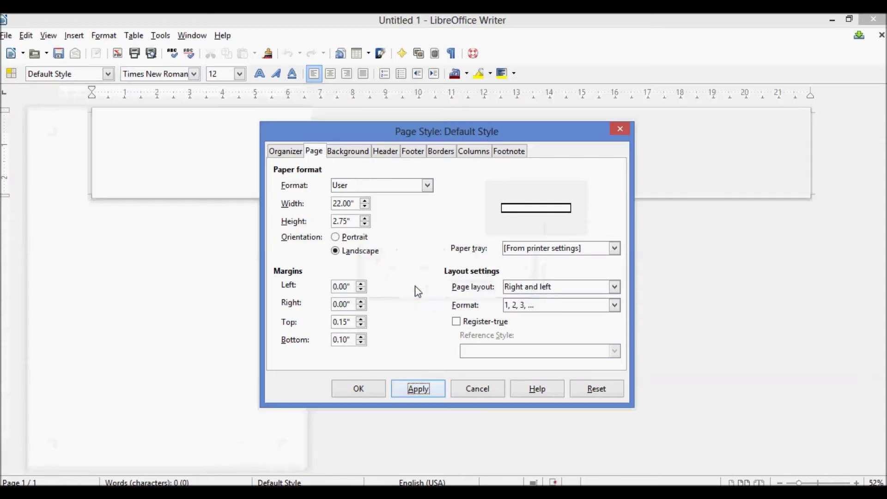
left_click(359, 395)
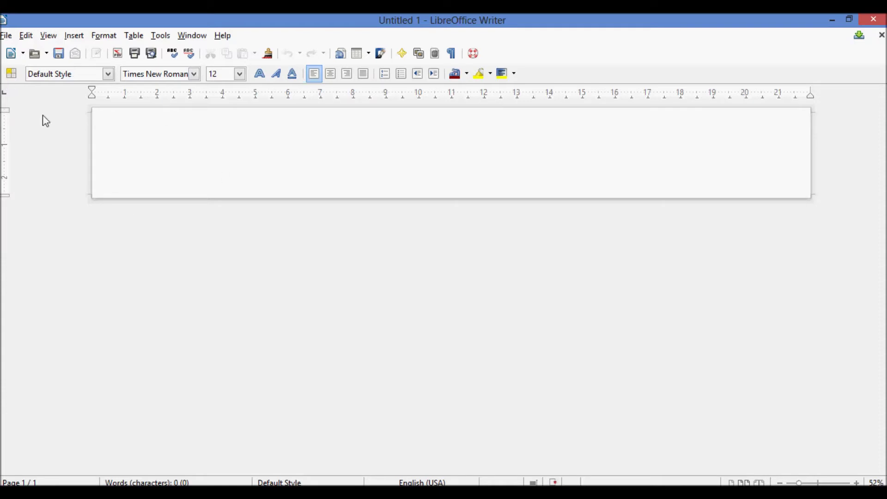
In the Print dialog, select the EasyRibbons EZ16 printer after briefly comparing with HPOJP8600.
left_click(7, 36)
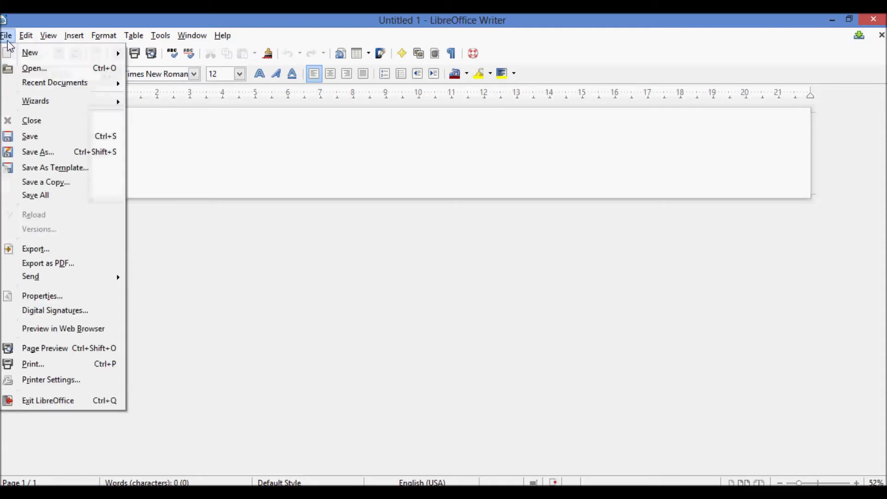
left_click(54, 365)
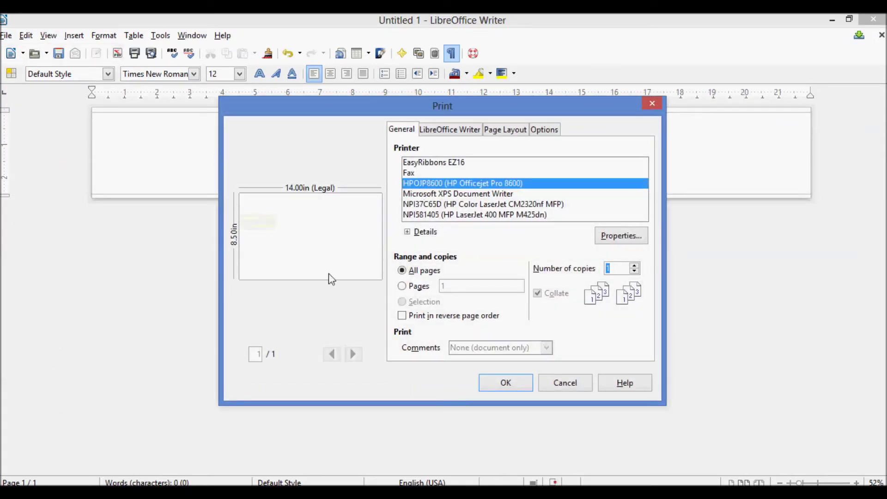
left_click(422, 163)
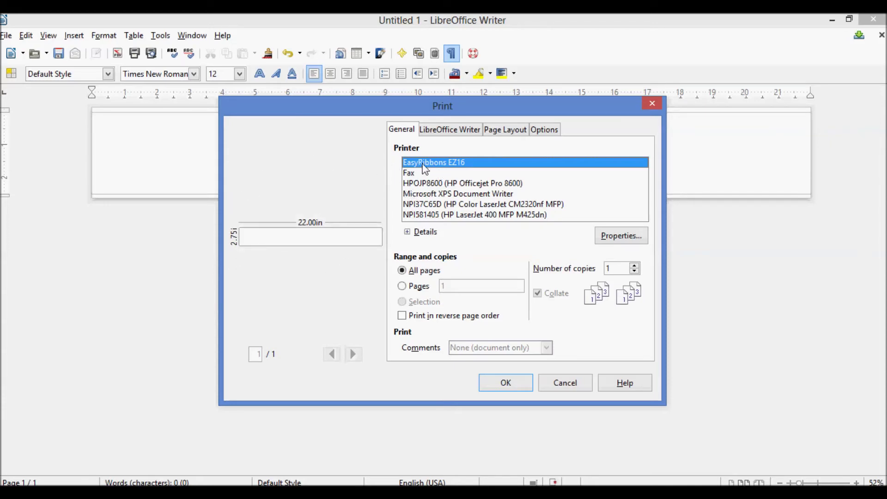
left_click(434, 184)
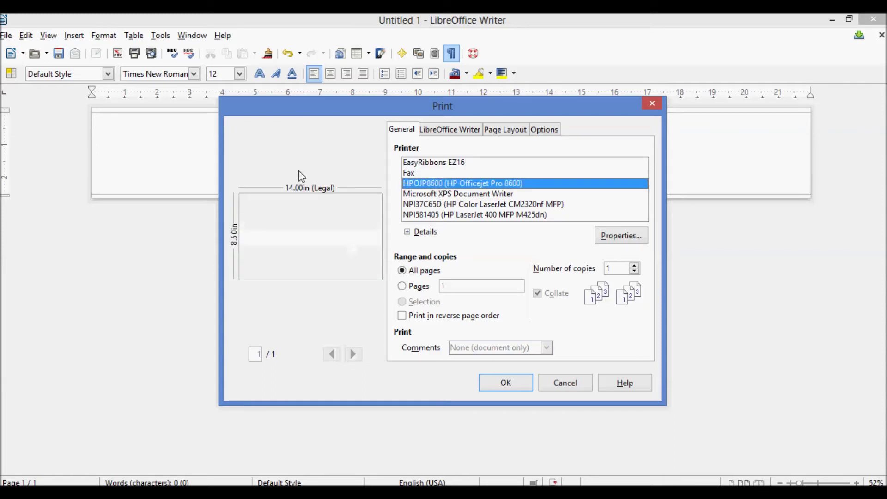
left_click(428, 163)
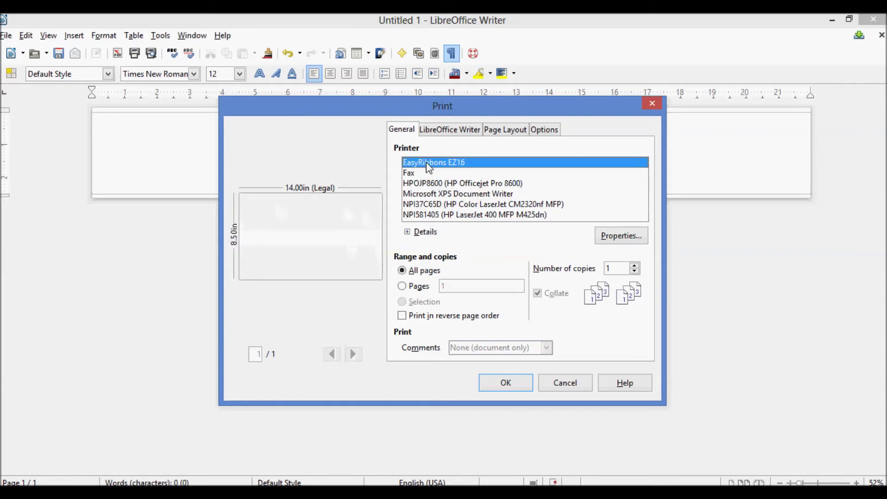
In the EZ16 printer properties, set the stock to USER (2.75 in x 22.00 in).
left_click(620, 240)
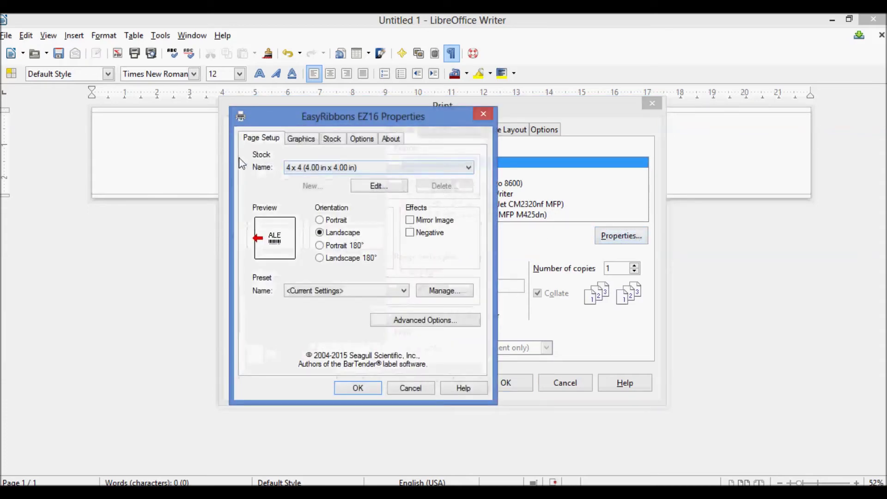
left_click(466, 168)
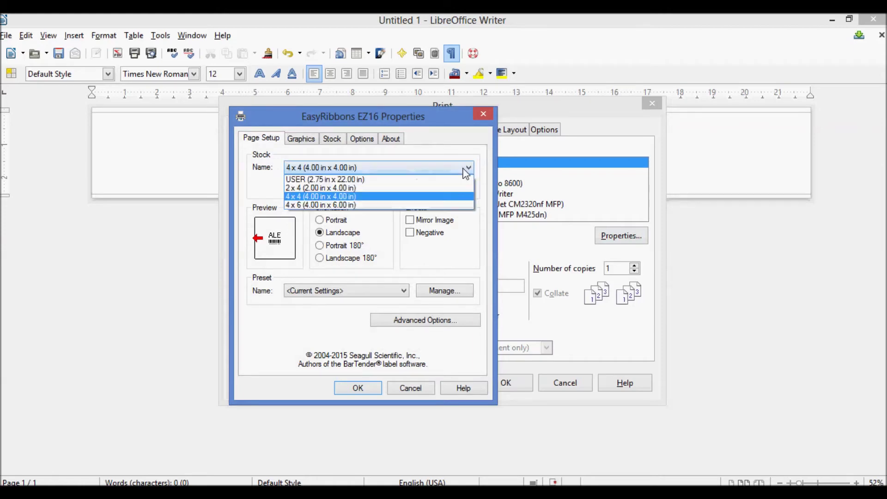
left_click(297, 180)
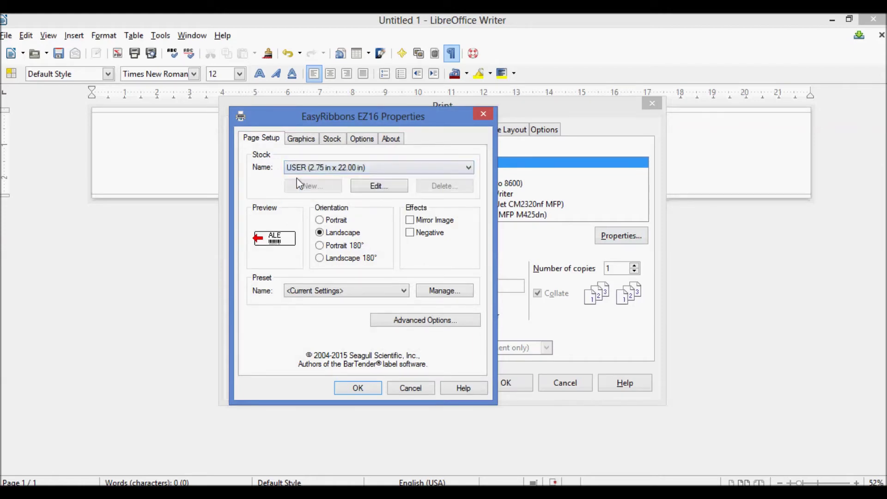
Confirm the custom stock at 2.75 × 22.00 in, accept the printer setup, and close Print without printing.
left_click(383, 191)
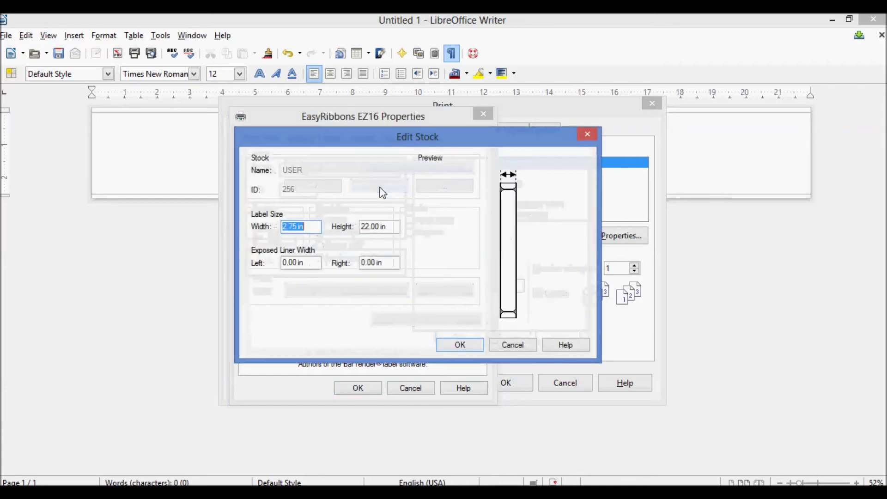
left_click(312, 228)
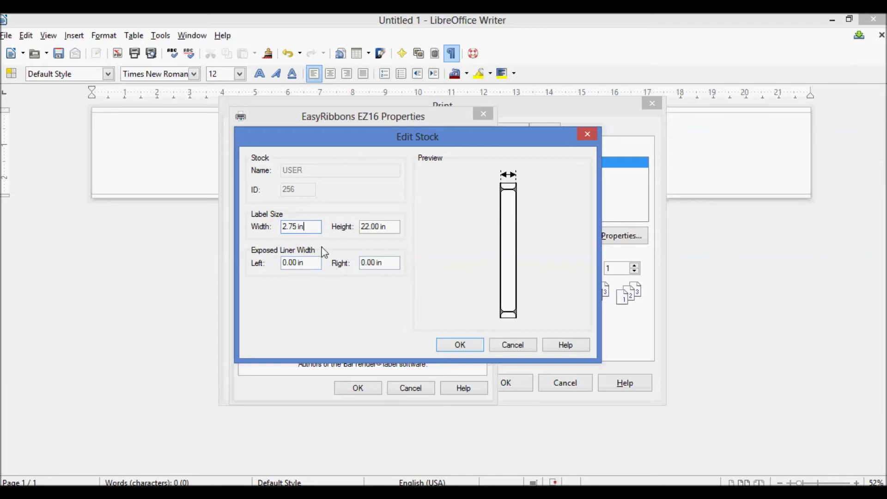
left_click(458, 347)
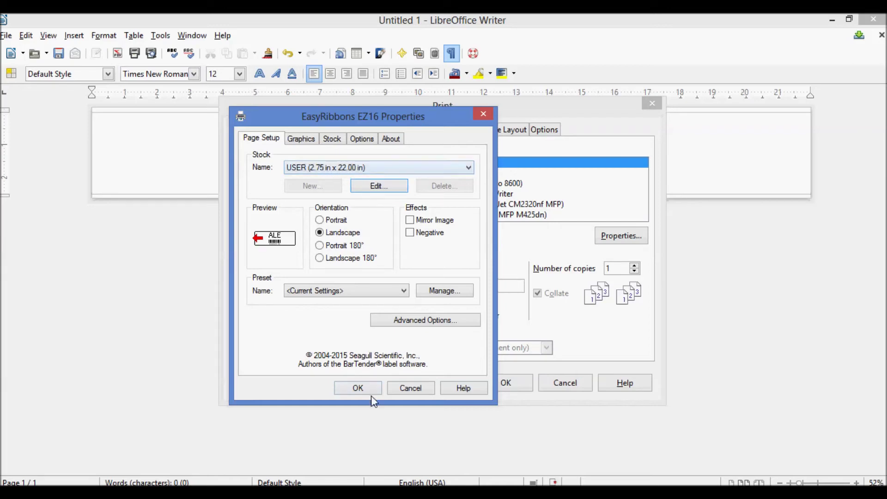
left_click(360, 388)
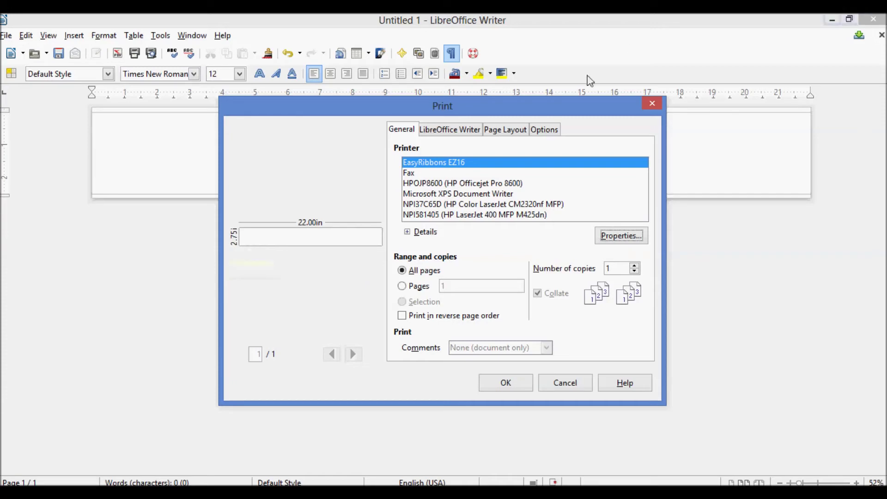
left_click(653, 104)
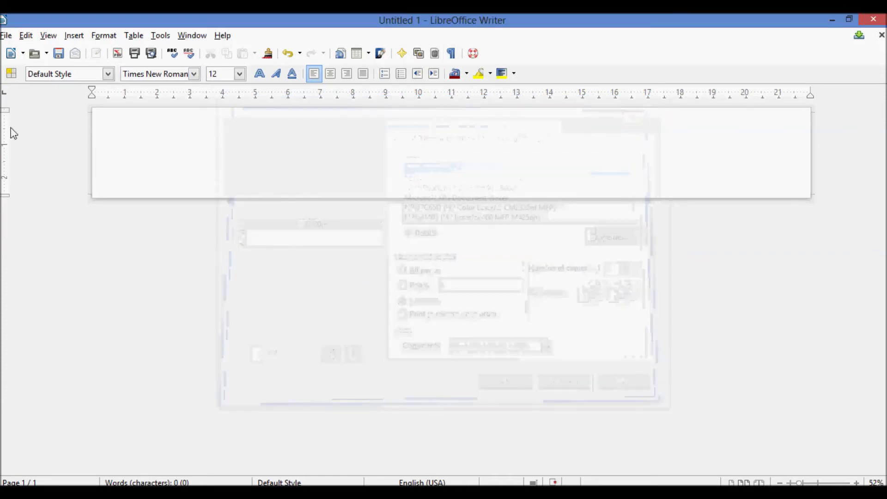
Center the paragraph and set the font size to 135 pt.
left_click(336, 78)
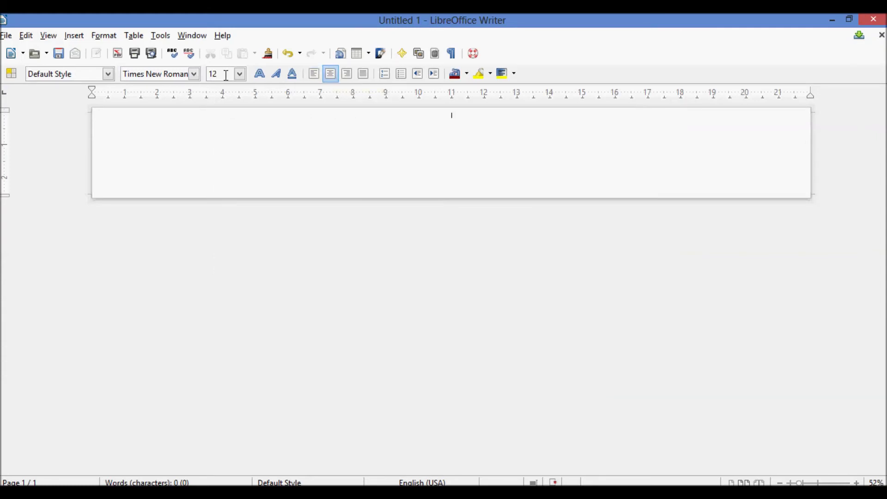
left_click(226, 75)
type("135")
key("Return")
Switch the font to Lighthouse Personal Use.
left_click(194, 74)
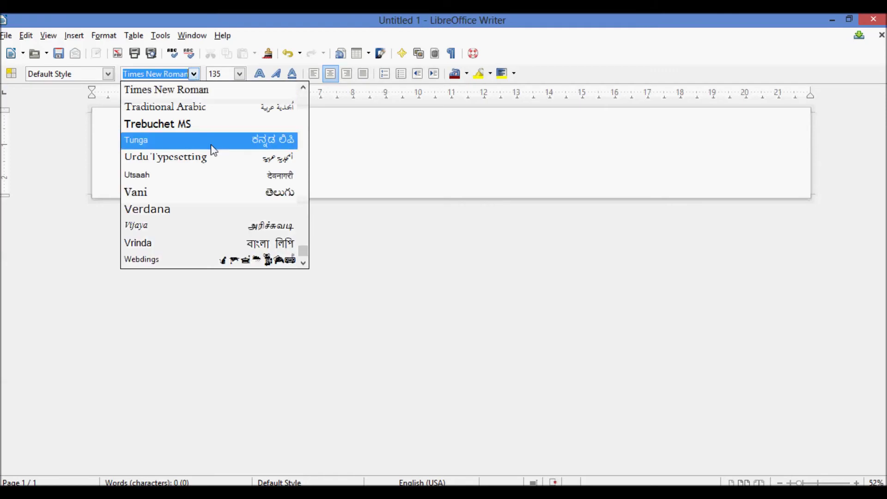
scroll(235, 170, "up", 15)
left_click(209, 225)
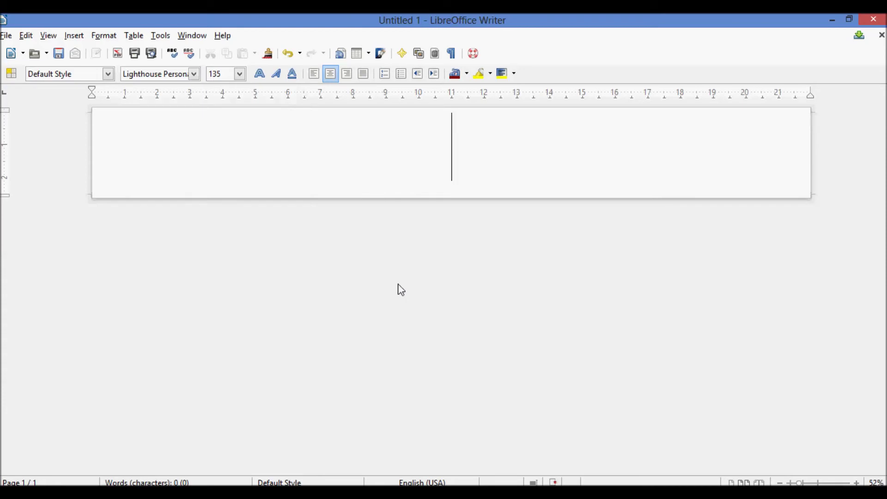
Type 'EasyRibbons.com' on the ribbon, correcting the typos.
type("Easy")
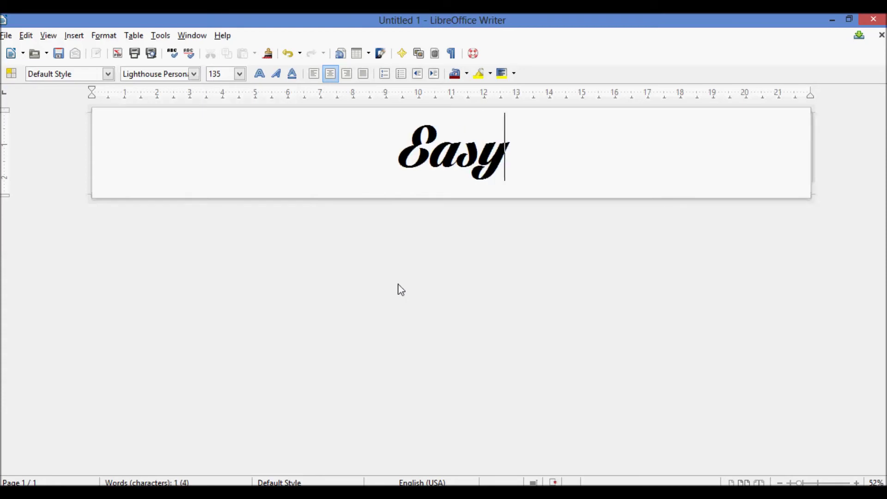
type("Ribbons")
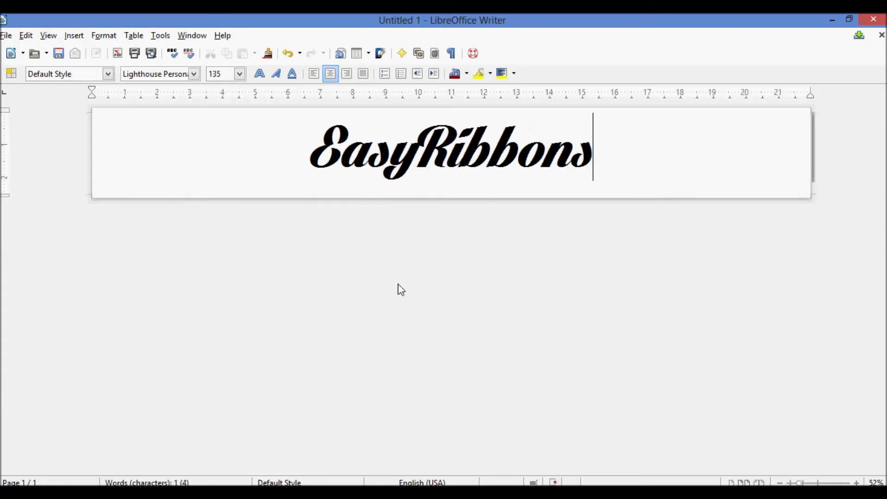
type(".co")
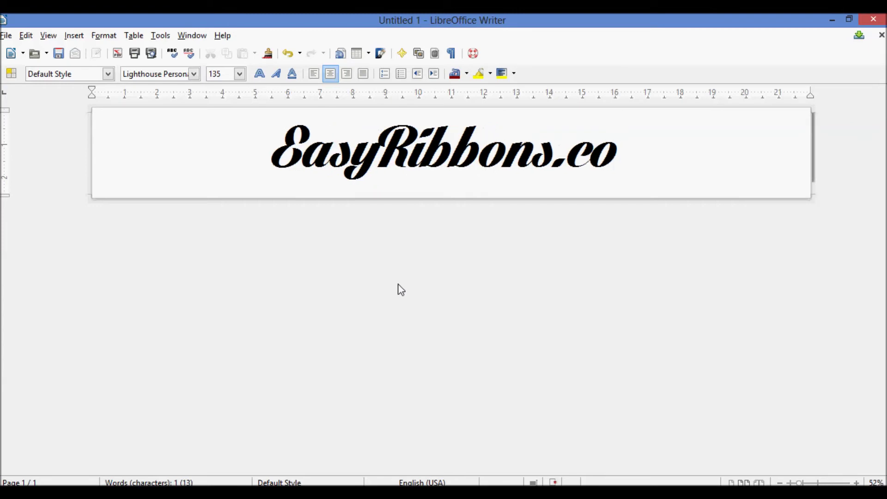
type(" mm")
key("BackSpace")
key("BackSpace")
key("BackSpace")
type("m")
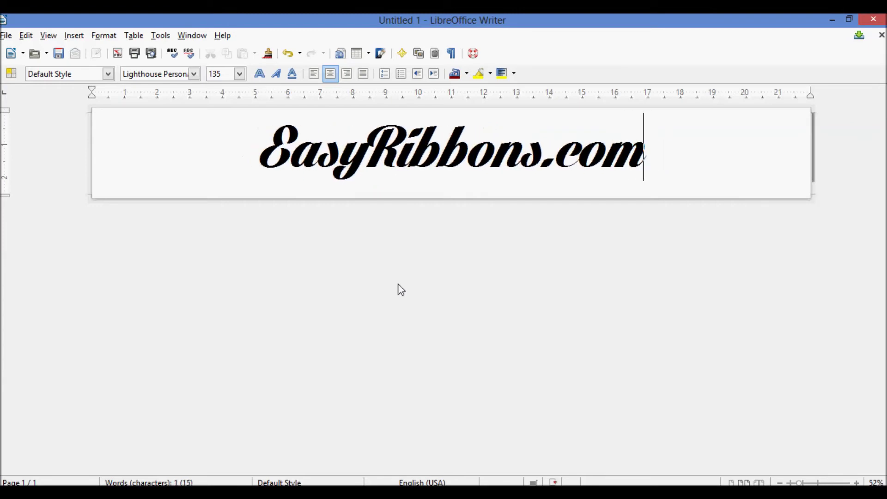
left_click(6, 36)
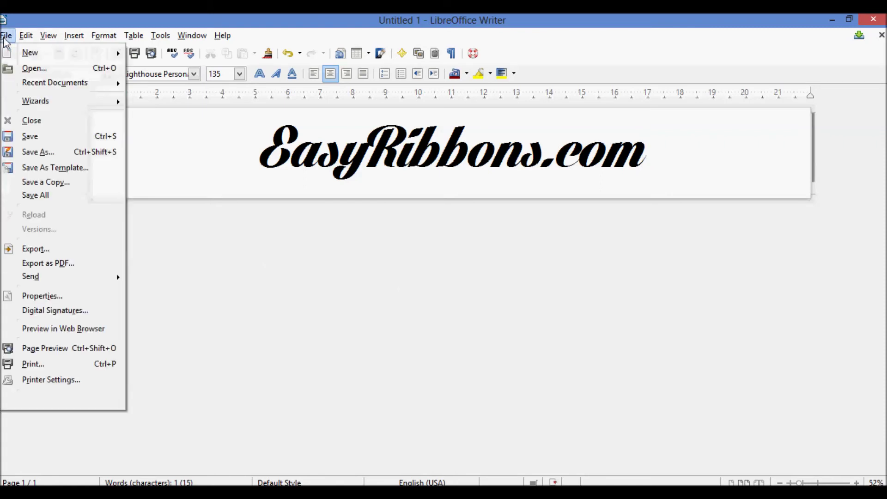
Print the EasyRibbons.com ribbon on the EasyRibbons EZ16 printer.
left_click(59, 364)
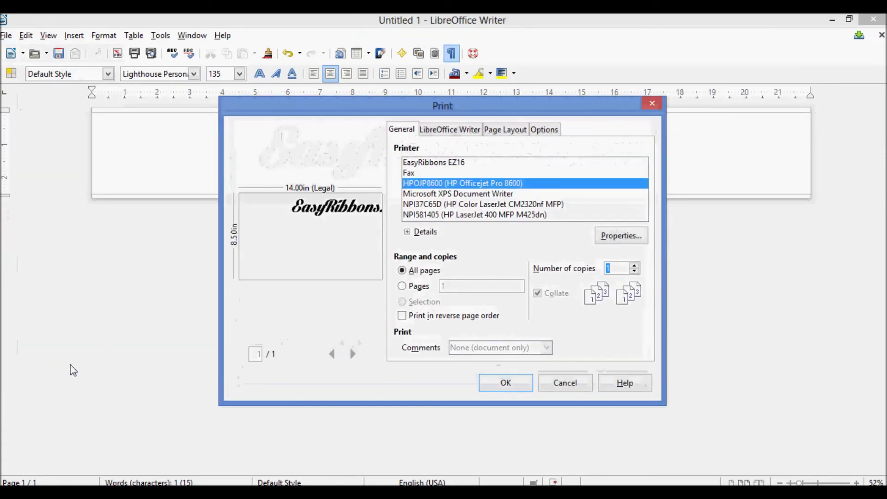
left_click(433, 163)
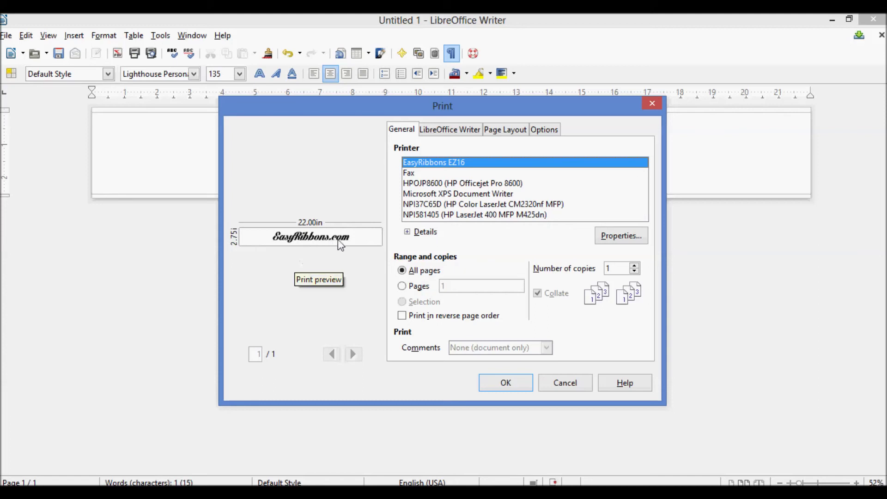
left_click(505, 383)
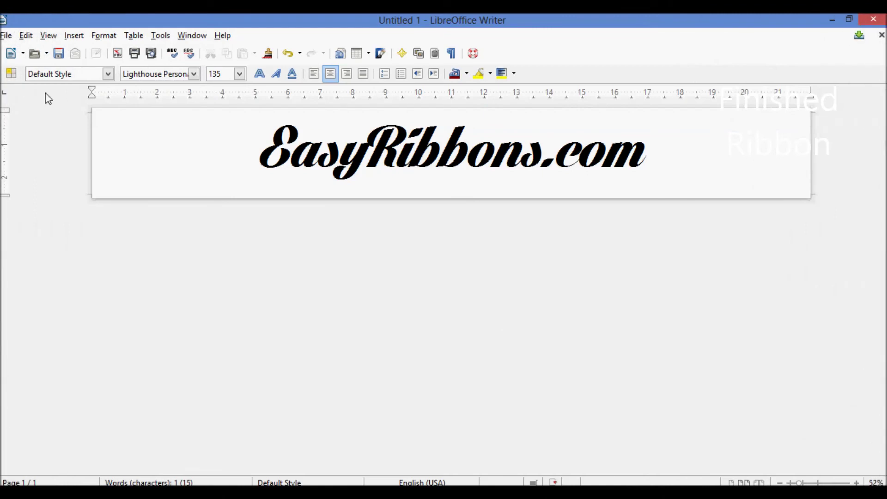
left_click(6, 37)
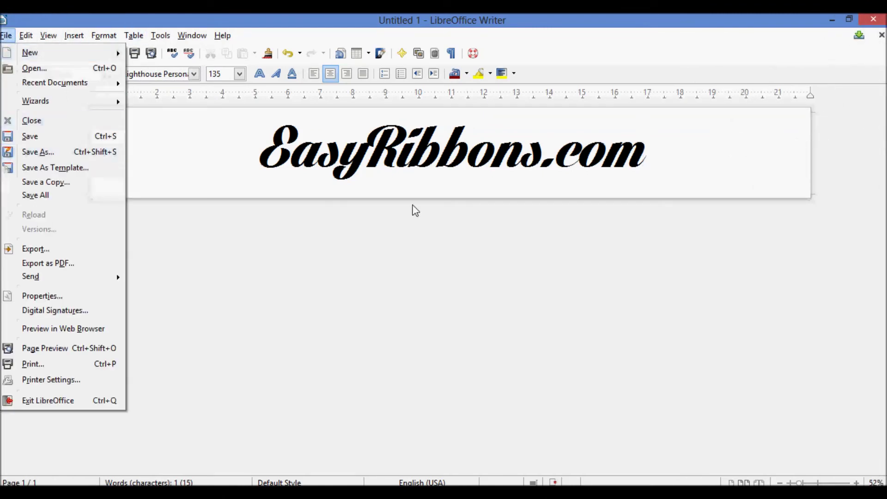
Replace the EasyRibbons.com line on the ribbon with 'Enter Text Here'.
left_click(416, 260)
left_click_drag(656, 162, 260, 153)
type("Enter ")
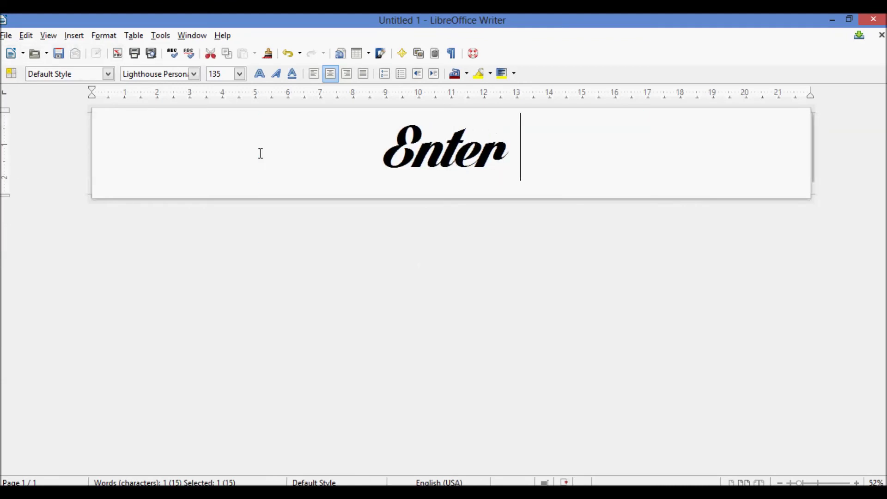
type("Text Here")
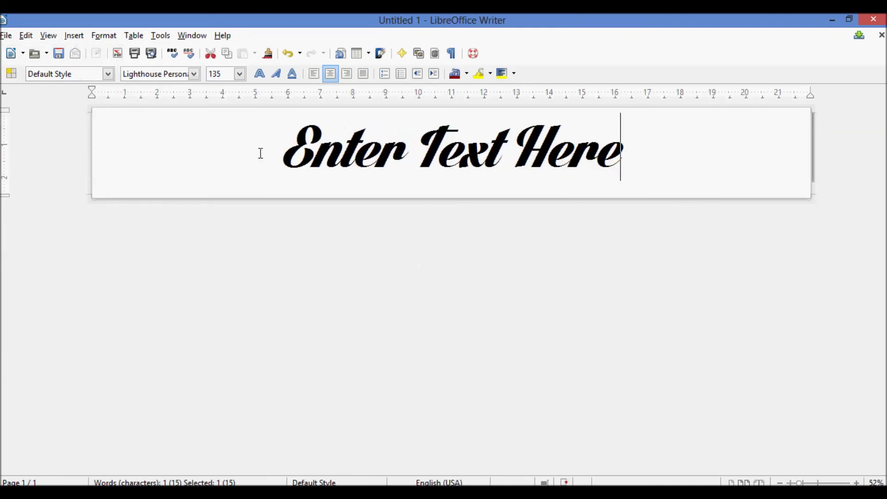
Look over the Edit menu and the 'Enter Text Here' line, leaving the text unchanged.
left_click(6, 35)
mouse_move(26, 36)
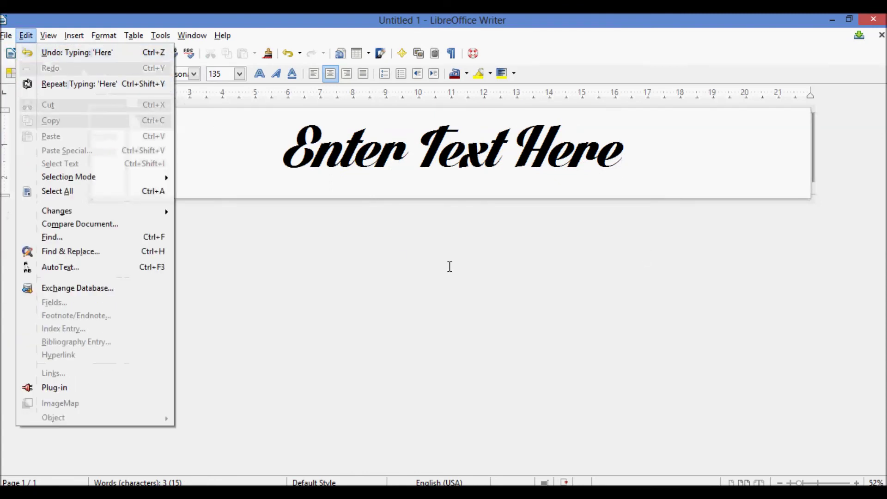
left_click(557, 224)
key("ctrl+shift+Left")
key("ctrl+shift+Left")
key("ctrl+shift+Left")
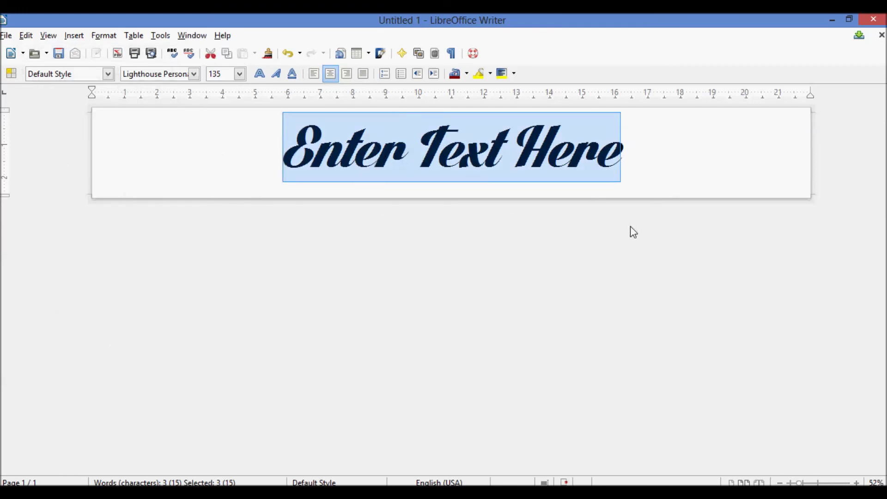
left_click(638, 186)
left_click(7, 35)
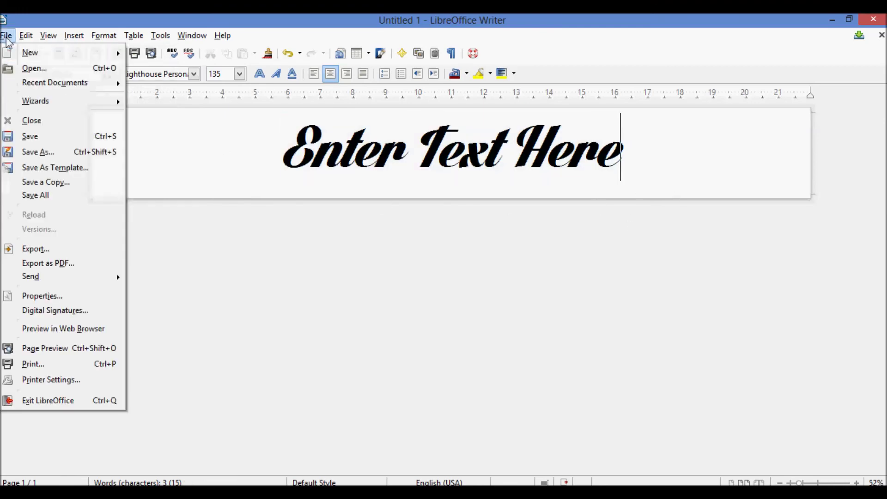
Save the document to the Desktop as '#40 Ribbon Template' in Word .doc format.
left_click(43, 154)
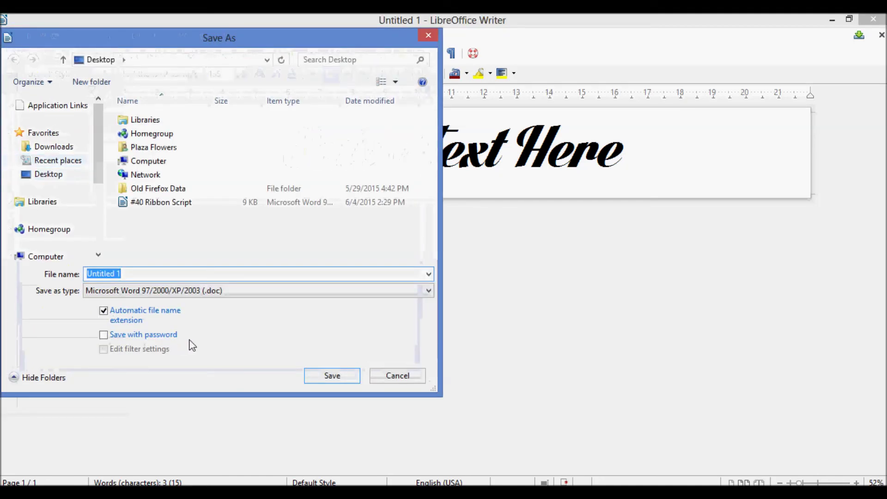
type("#")
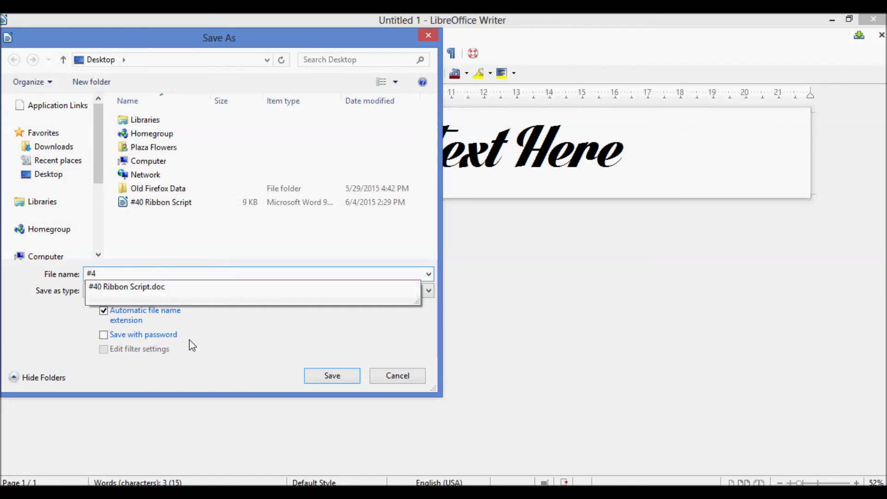
type("40 Ribbon Template")
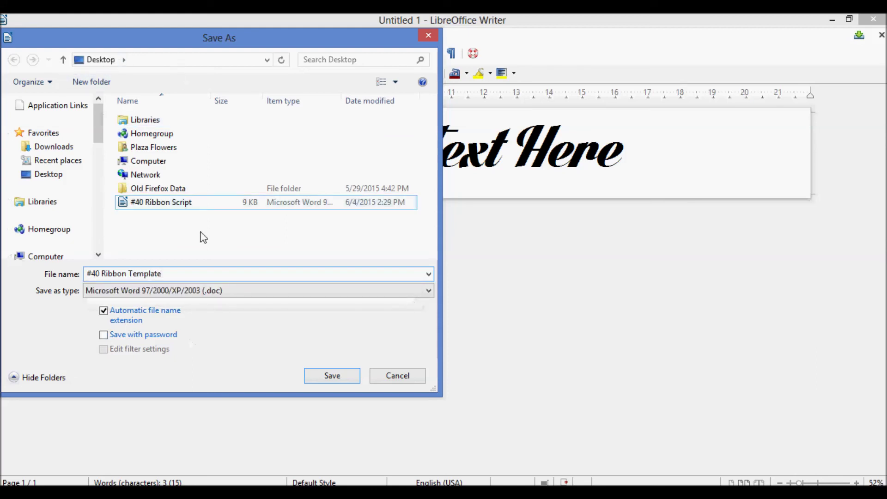
left_click(342, 379)
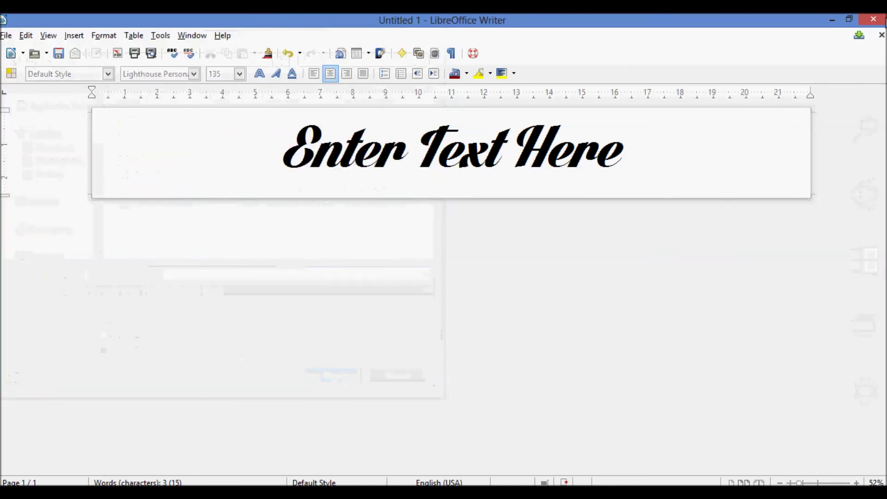
Exit LibreOffice Writer to return to the desktop with the saved template.
left_click(869, 24)
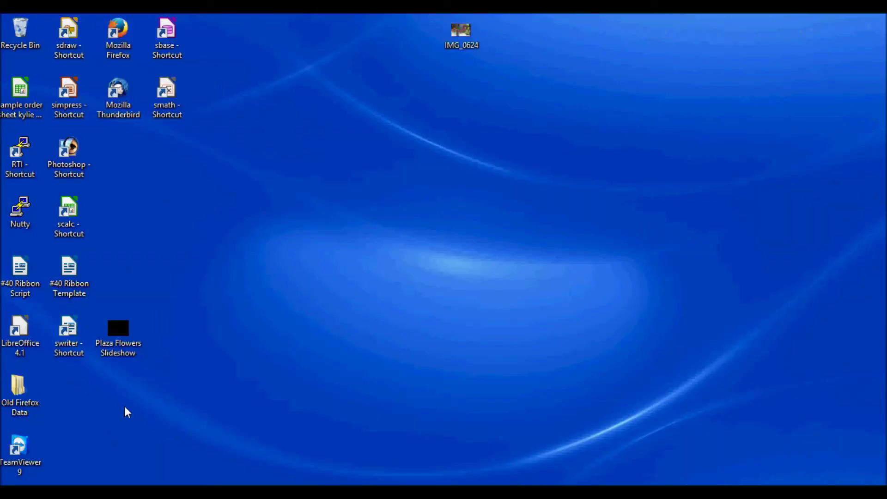